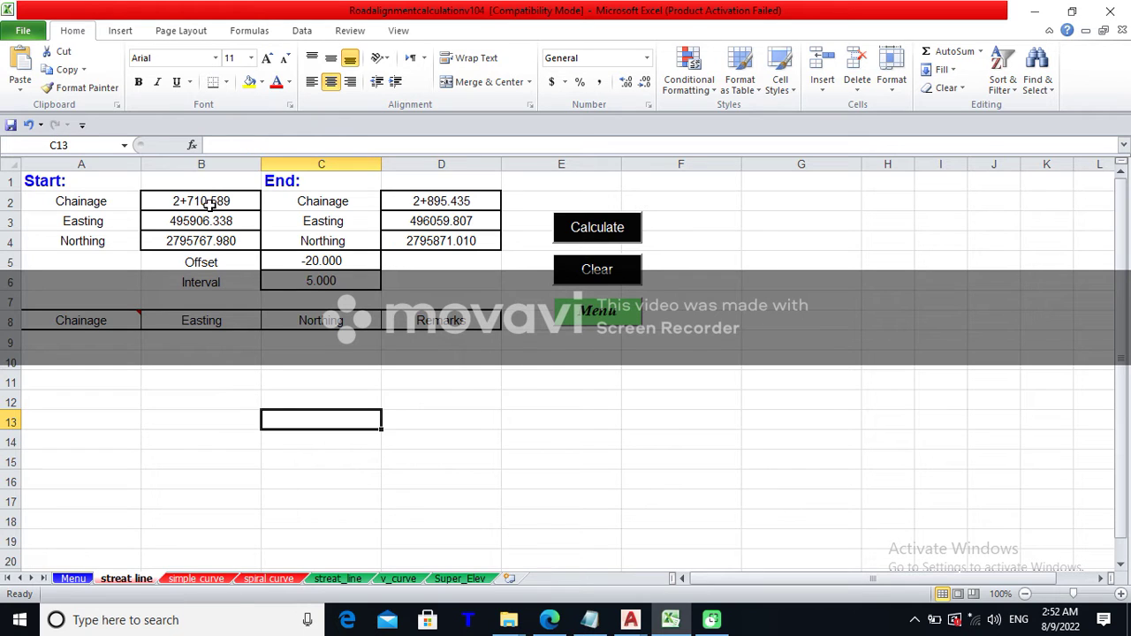
- Set the straight-line offset to 0 and the station interval to 25 instead of 5.000
left_click(206, 202)
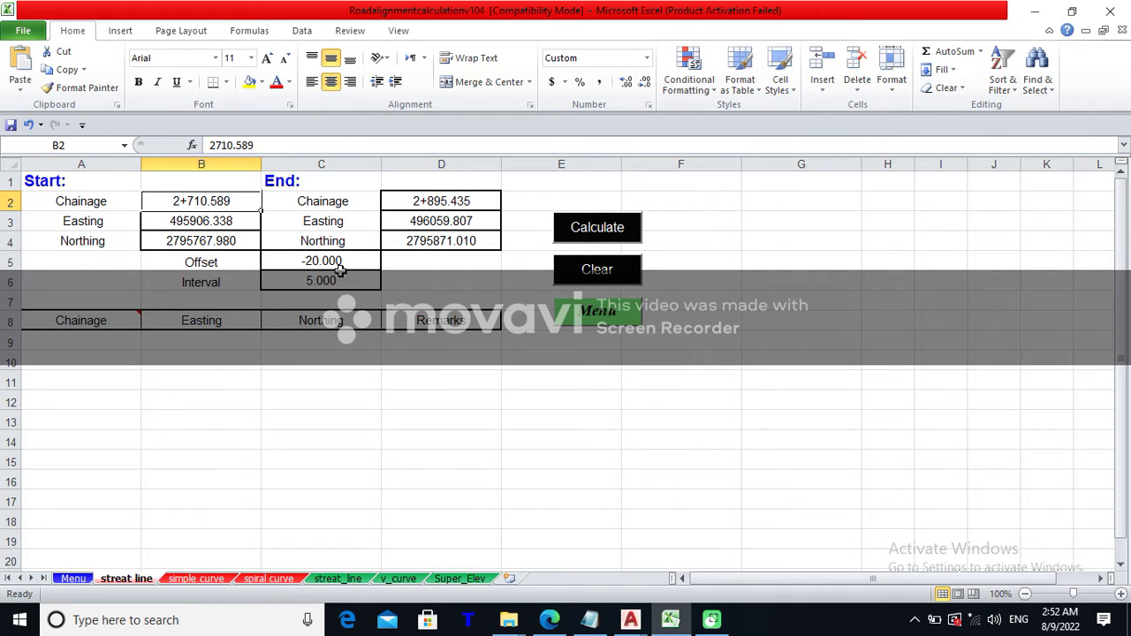
left_click(333, 263)
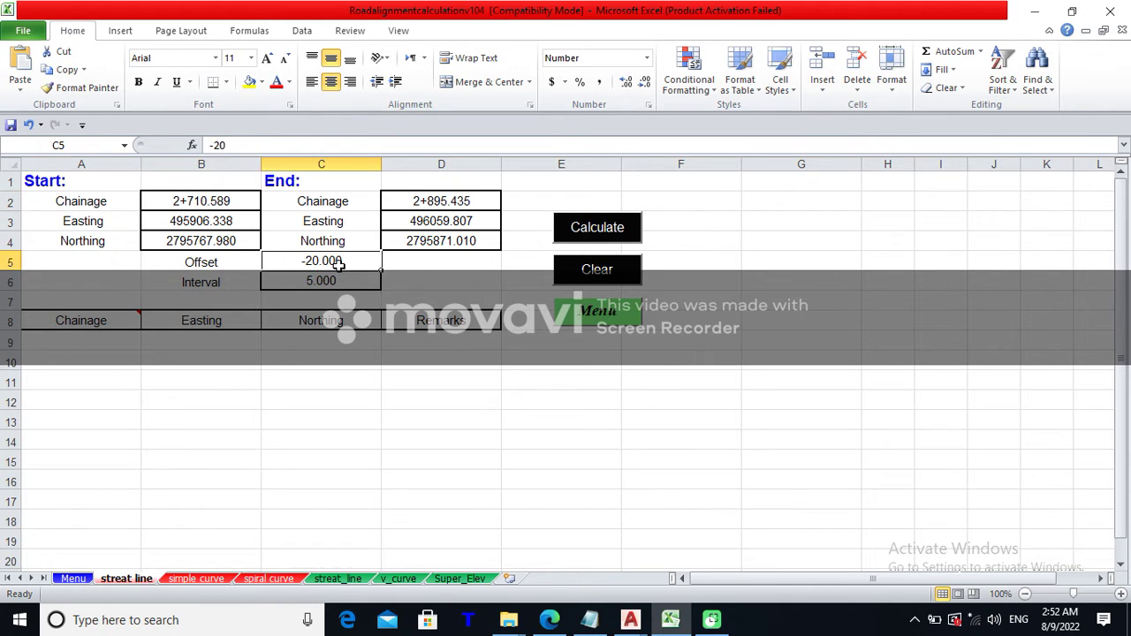
type("0")
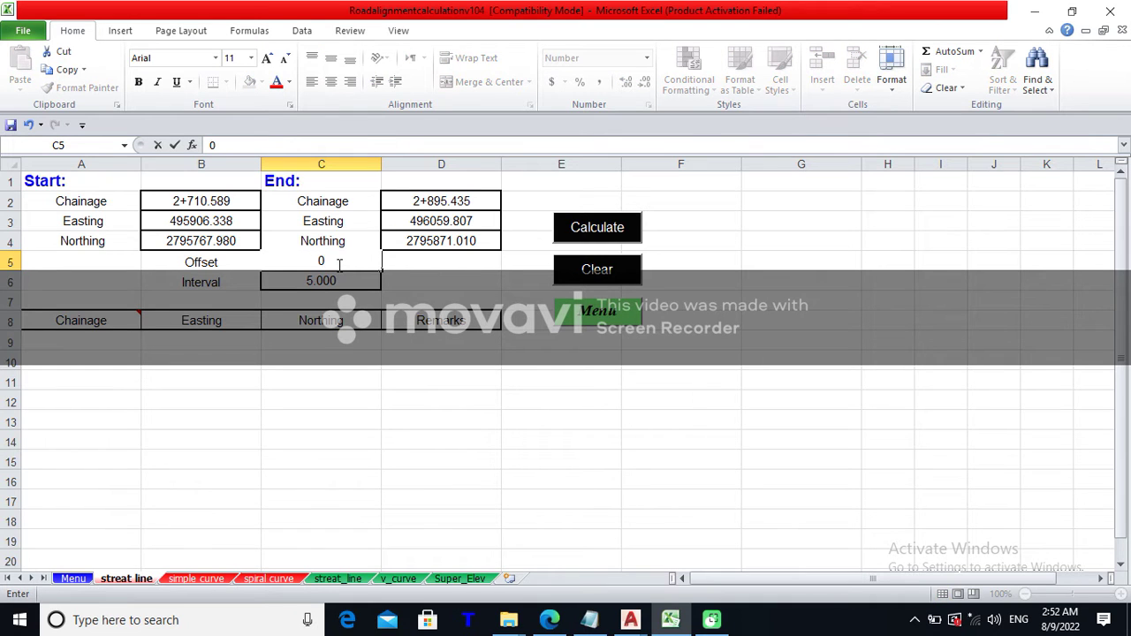
key("Return")
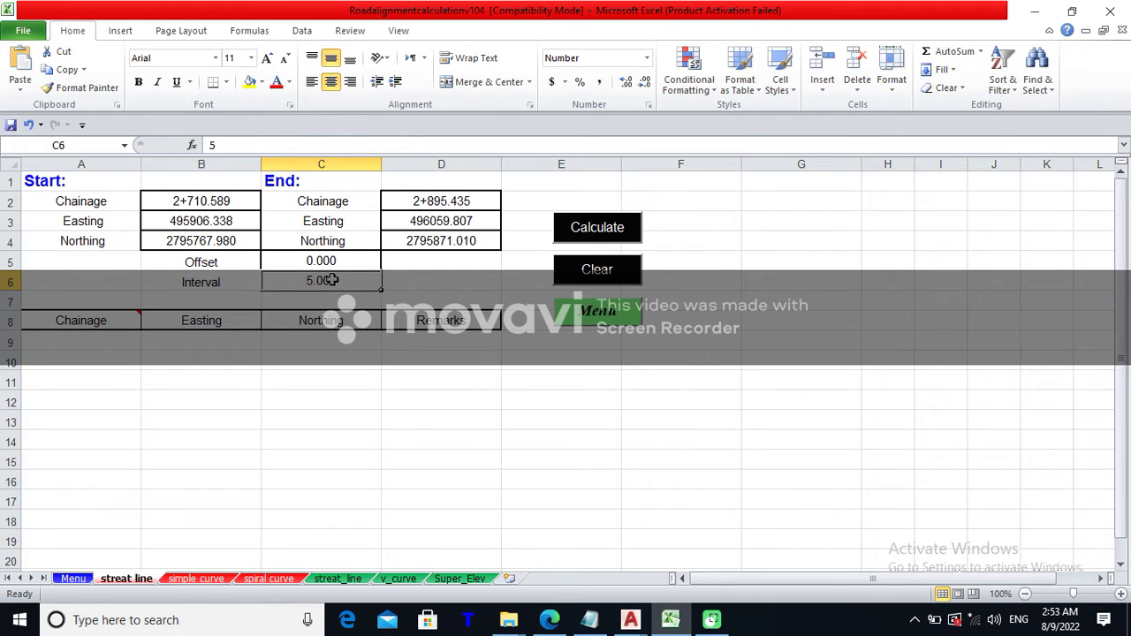
type("2")
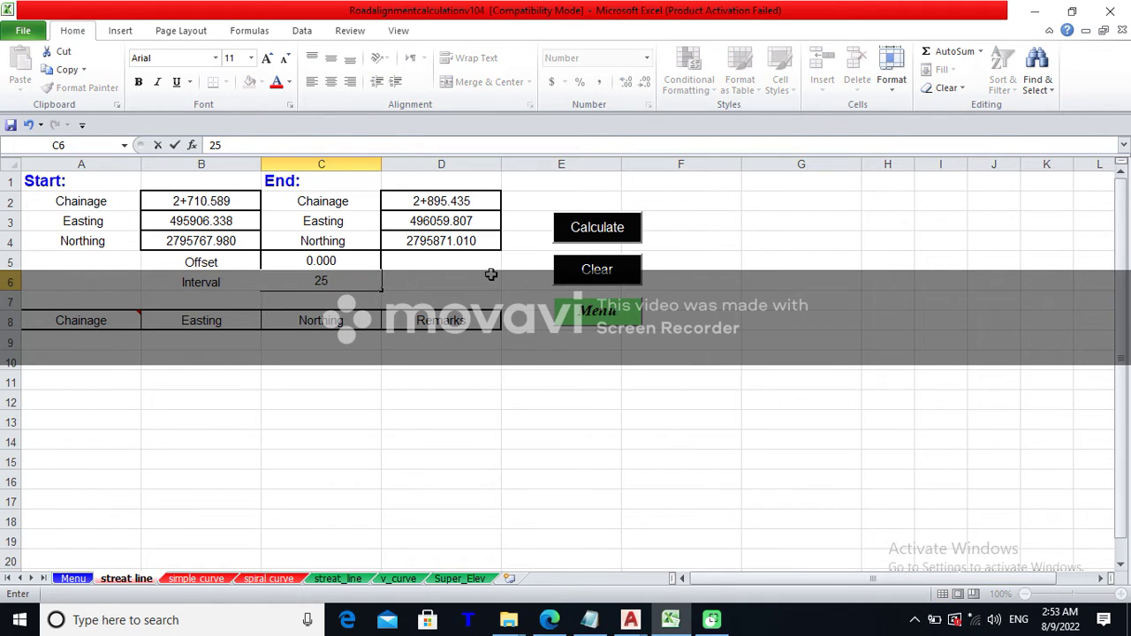
left_click(428, 273)
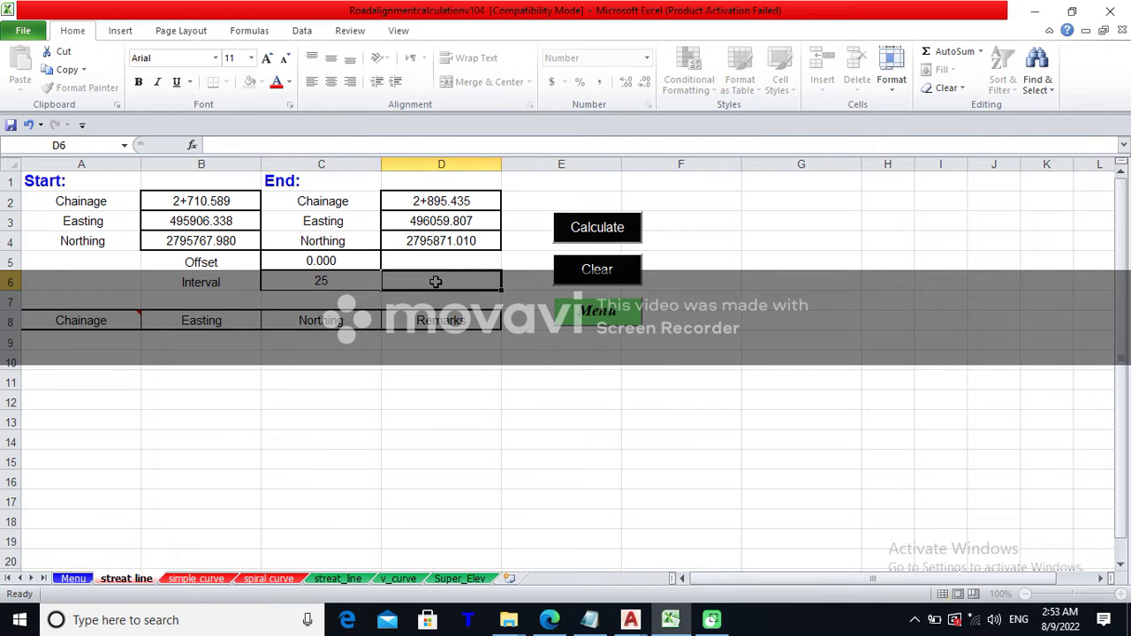
- Calculate stations 2+710.589 to 2+895.435 every 25 m, select easting/northing B9:C17, and open Print
left_click(620, 228)
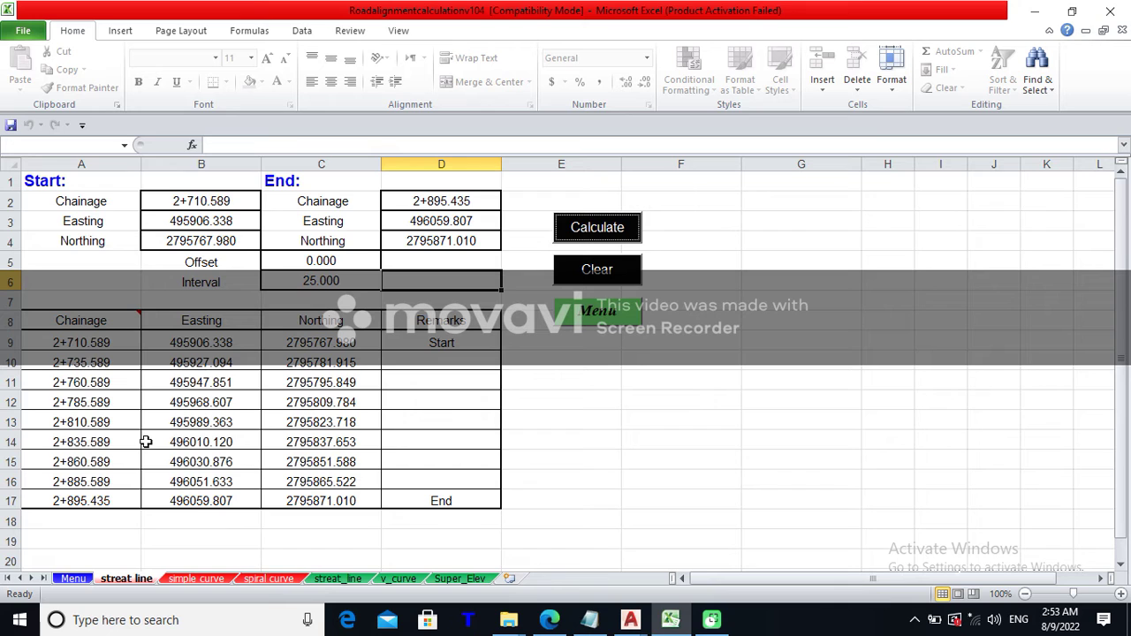
scroll(190, 386, "down", 1)
scroll(191, 386, "up", 1)
left_click_drag(206, 342, 345, 500)
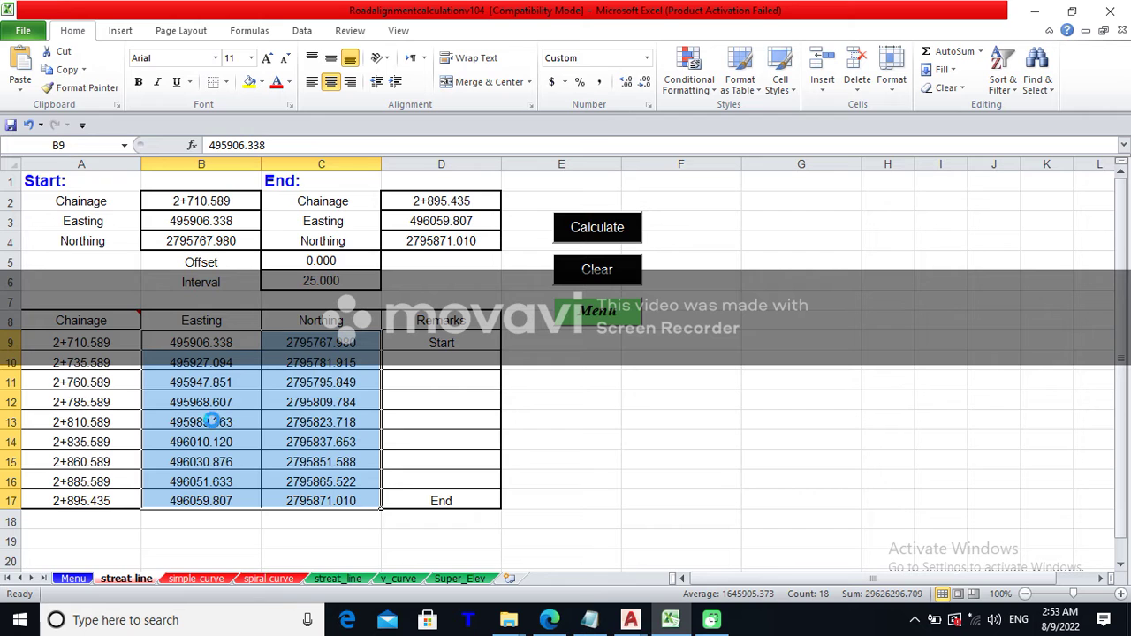
key("ctrl+p")
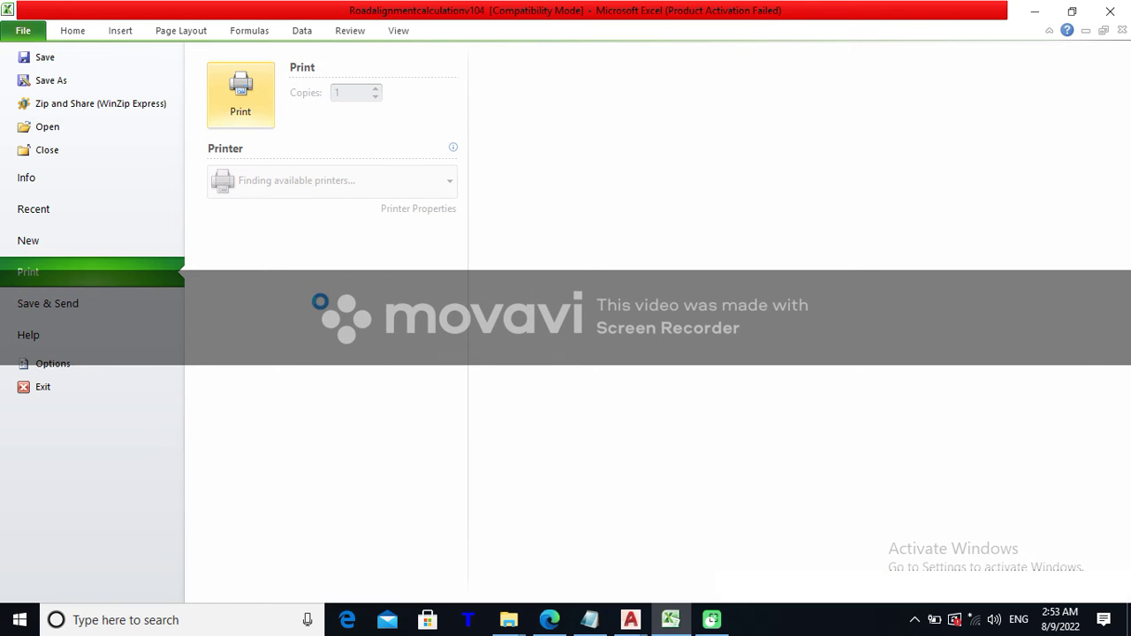
key("Escape")
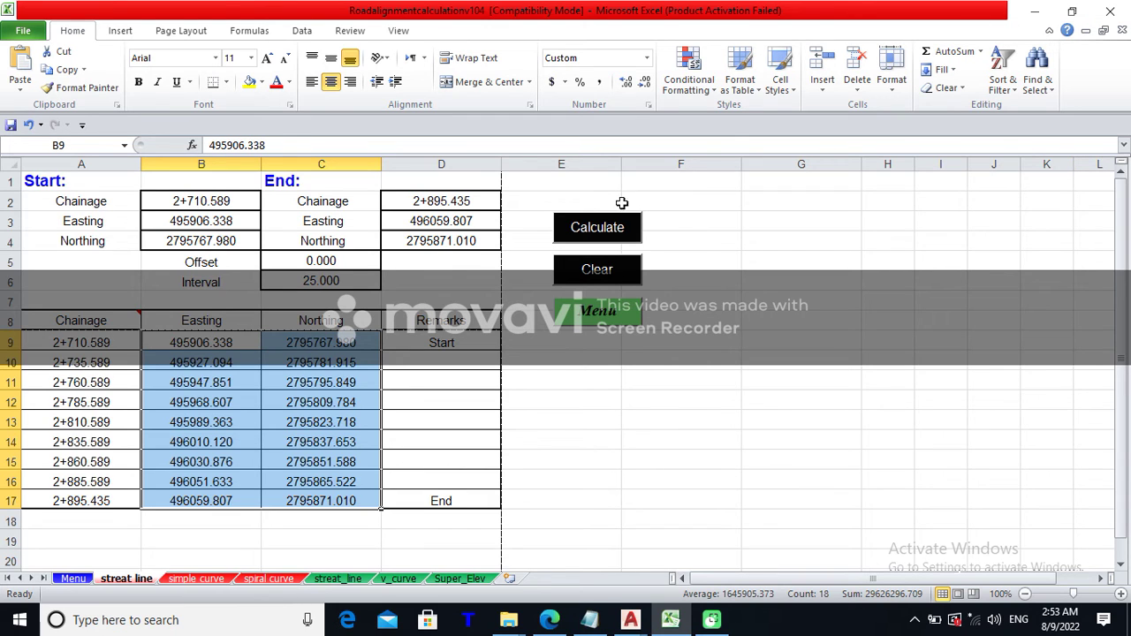
- Change the offset to -10 and recalculate, giving start coordinates 495900.764 E, 2795776.283 N
left_click(331, 261)
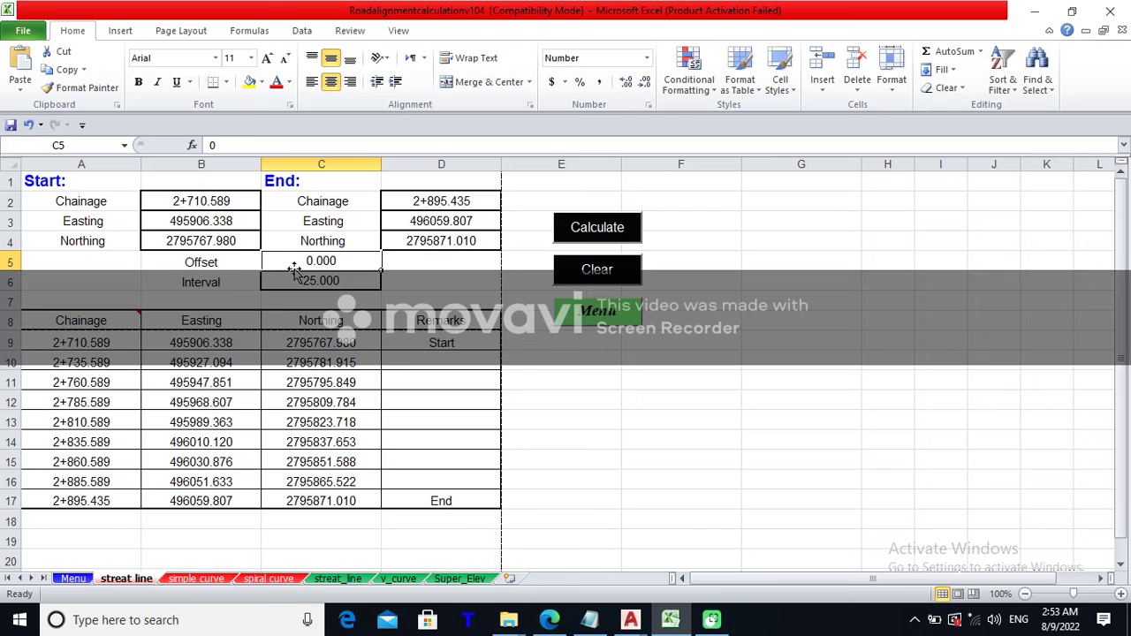
type(".10")
left_click(299, 278)
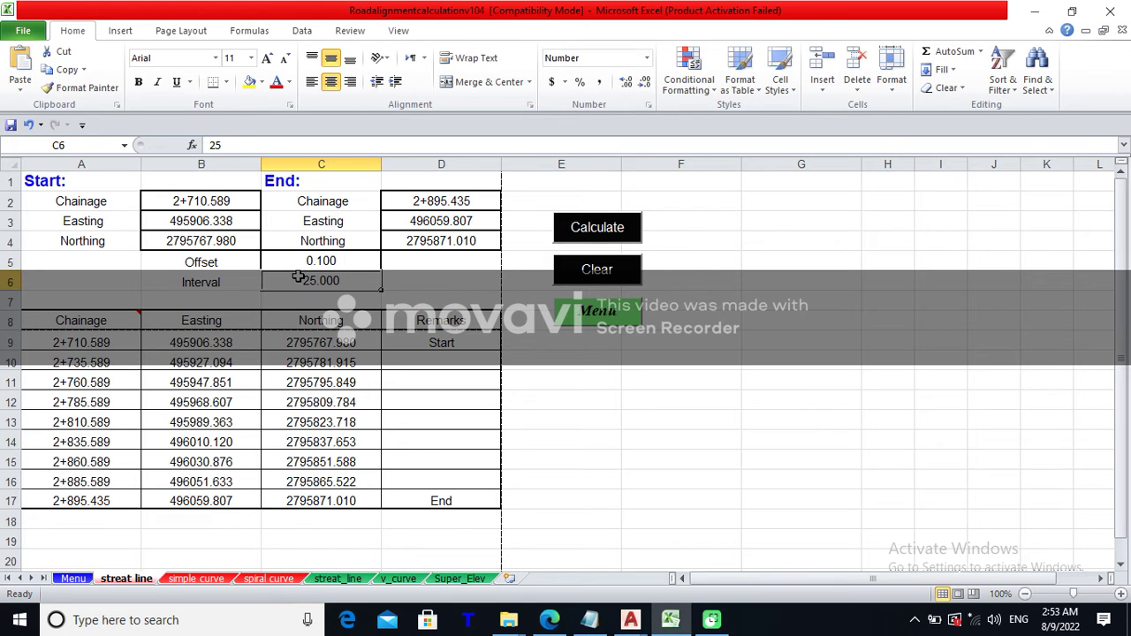
key("Up")
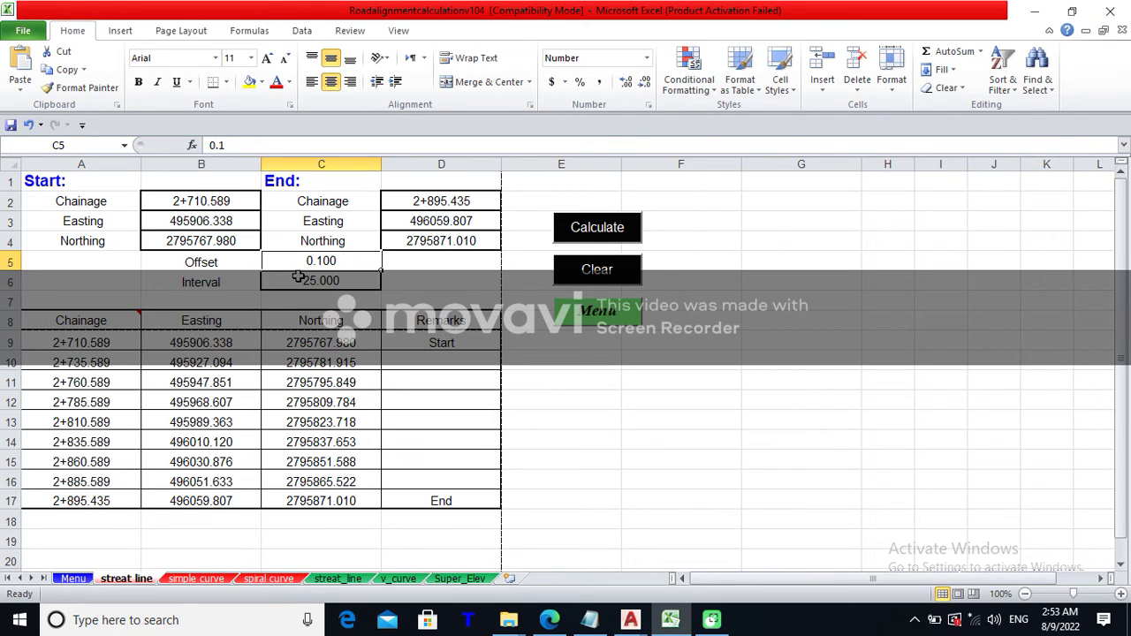
type("-10")
left_click(311, 276)
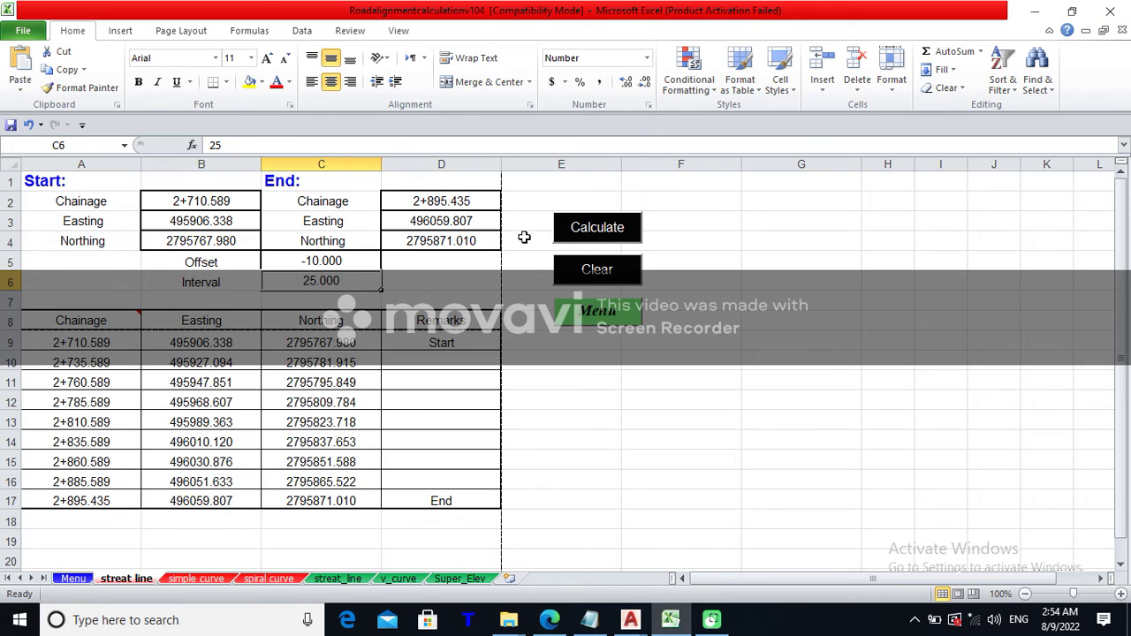
left_click(608, 235)
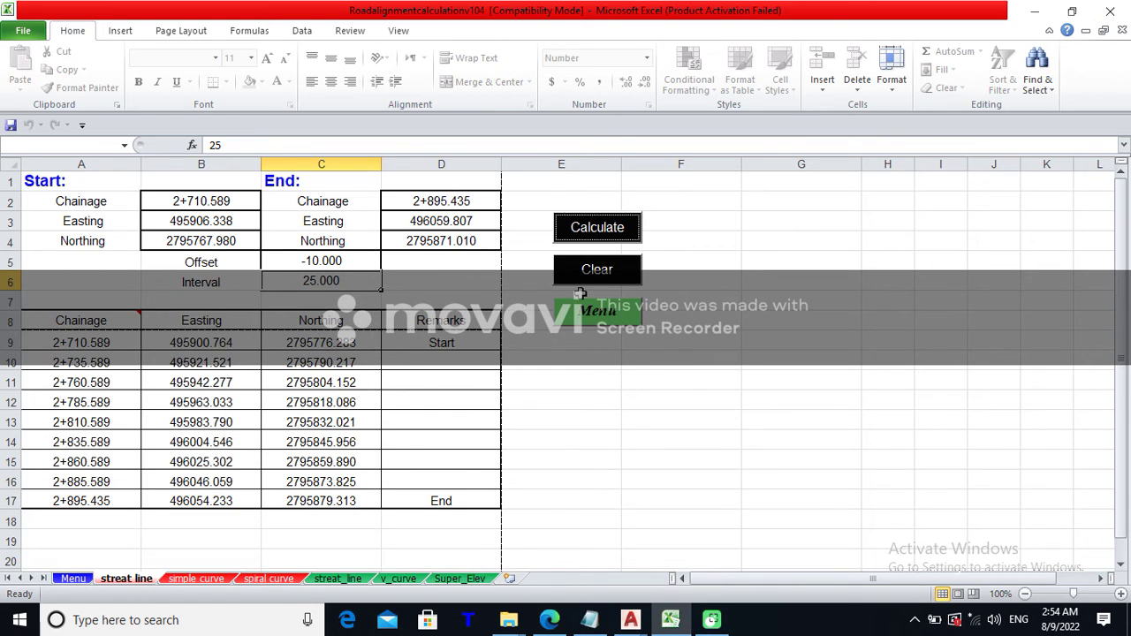
- Set the straight-line offset to 5 and recalculate the station coordinates
left_click(323, 260)
type("5")
key("Return")
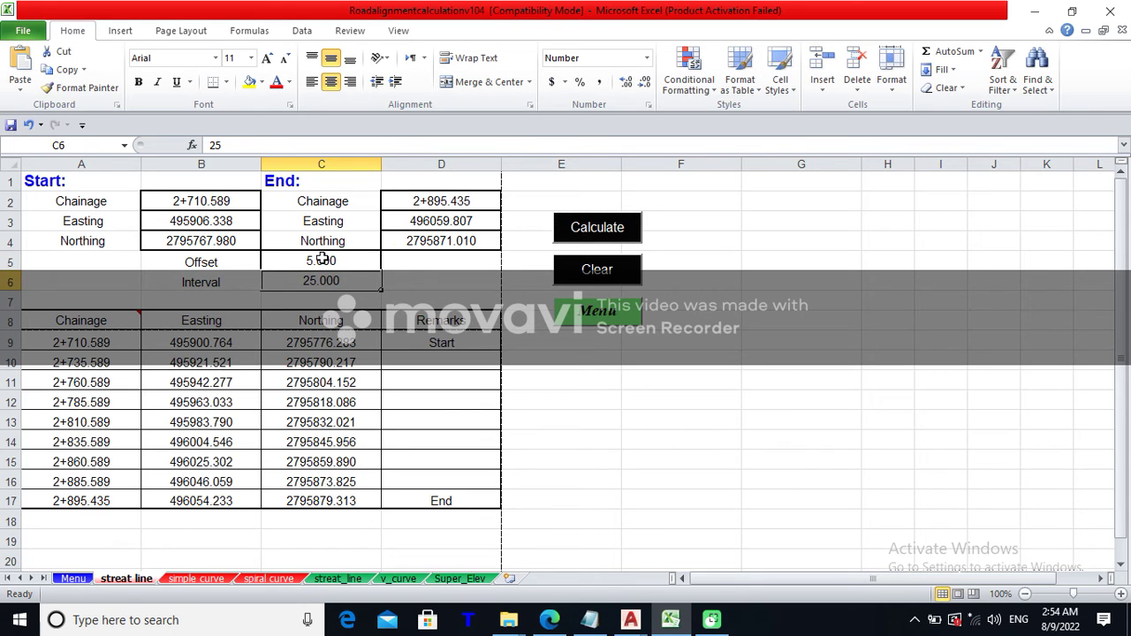
left_click(588, 228)
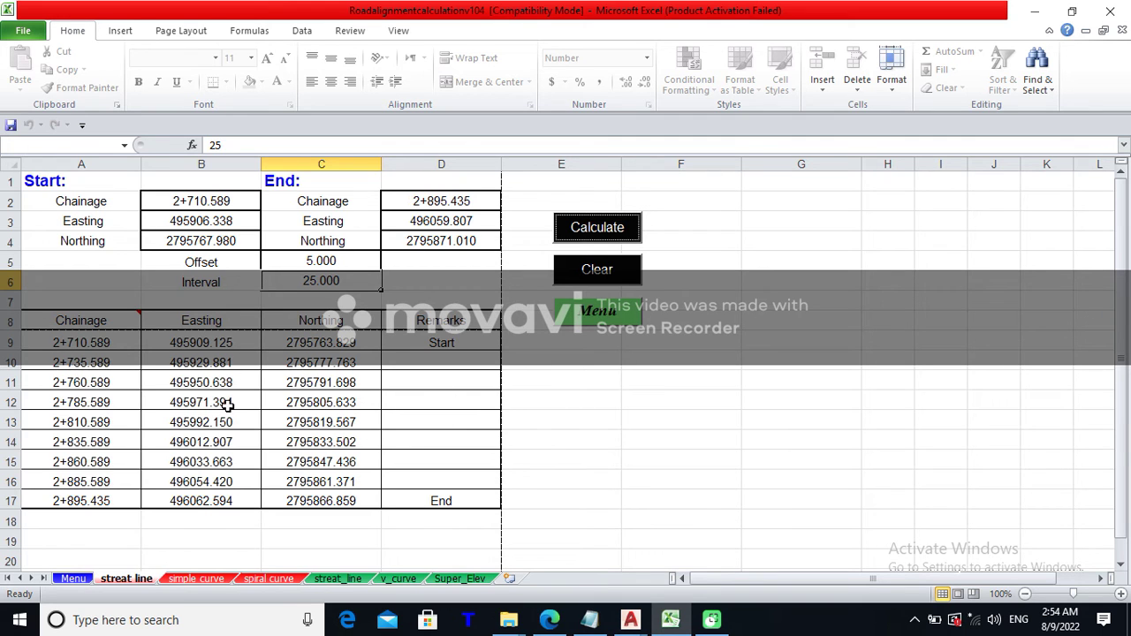
left_click(194, 580)
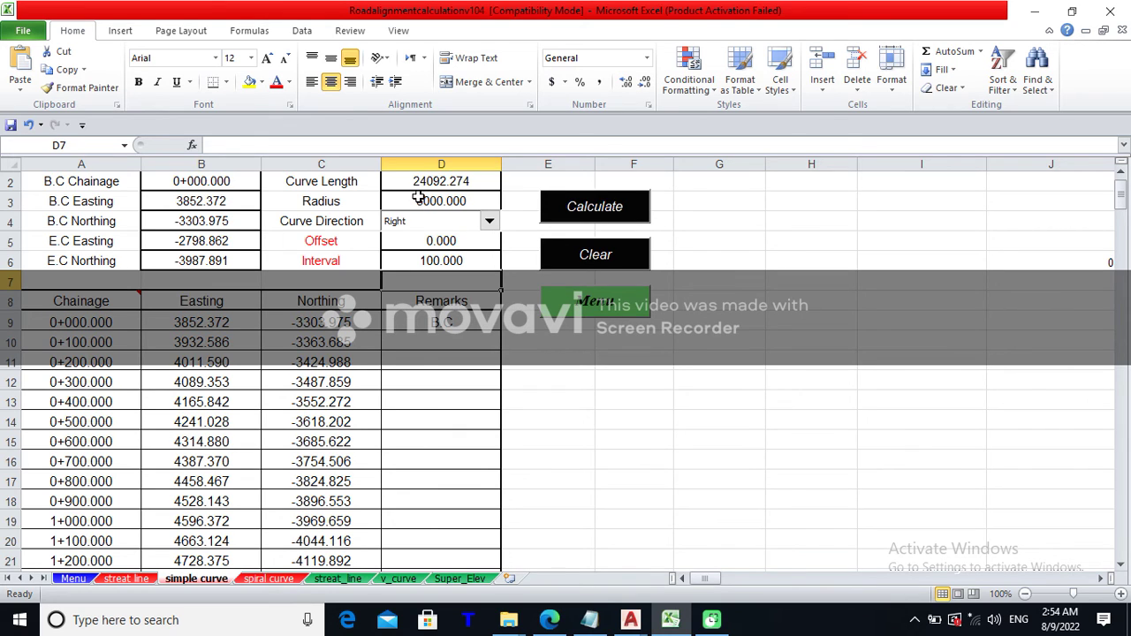
- Check the Curve Direction choices in D4, leaving it on Right, then select the offset cell D5
left_click(489, 221)
left_click(490, 222)
left_click(489, 222)
left_click(489, 222)
left_click(489, 222)
left_click(489, 223)
left_click(490, 223)
left_click(492, 223)
left_click(491, 223)
left_click(491, 224)
left_click(491, 224)
left_click(491, 223)
left_click(441, 240)
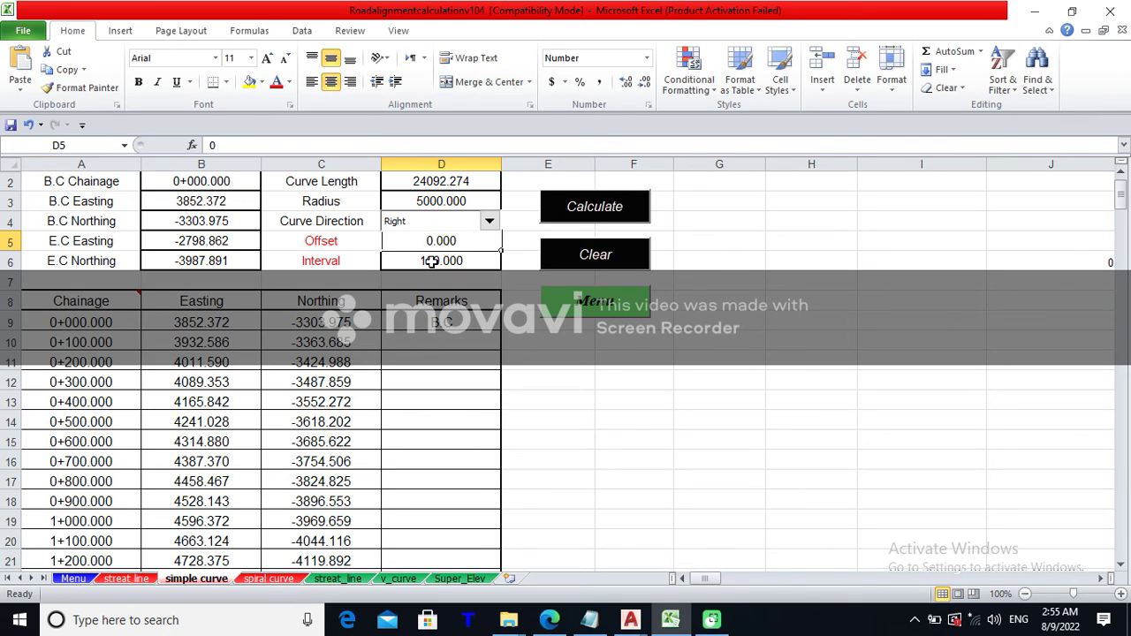
- Keep the curve offset at 0, set the interval to 25, and recalculate the curve stations
type("25")
key("Return")
left_click(452, 240)
type("0")
key("Return")
type("25")
key("Return")
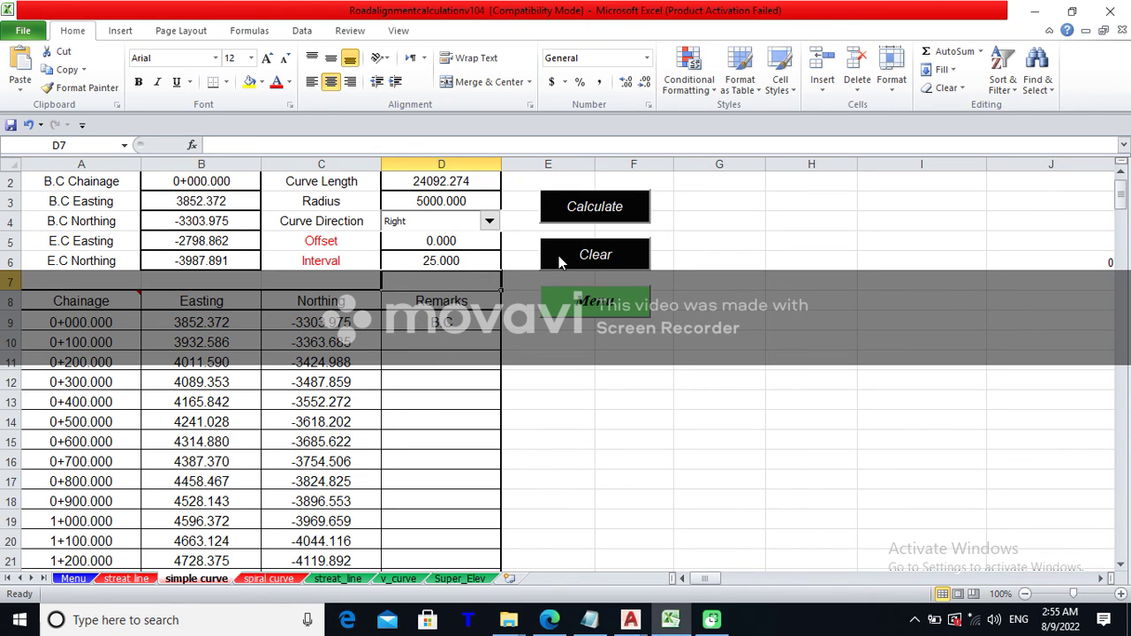
left_click(606, 212)
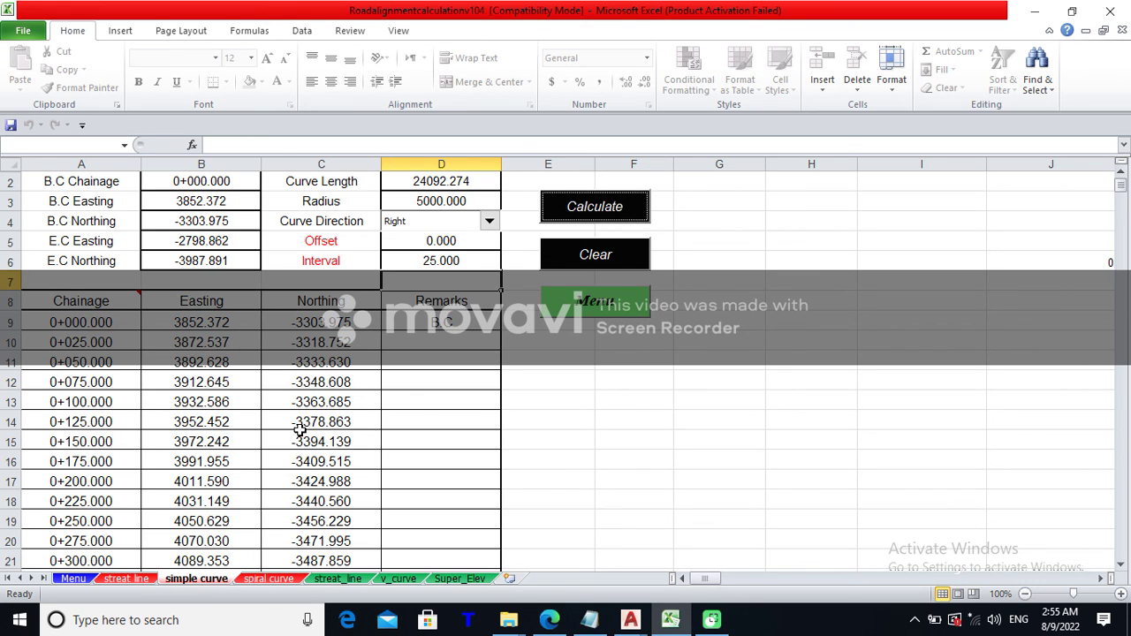
left_click(433, 241)
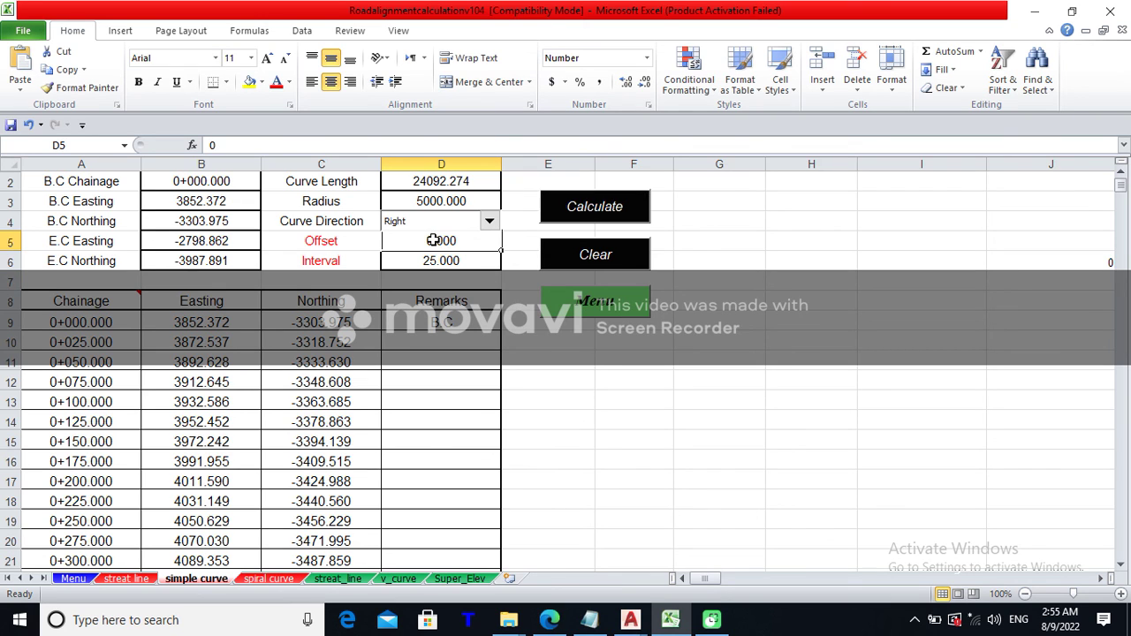